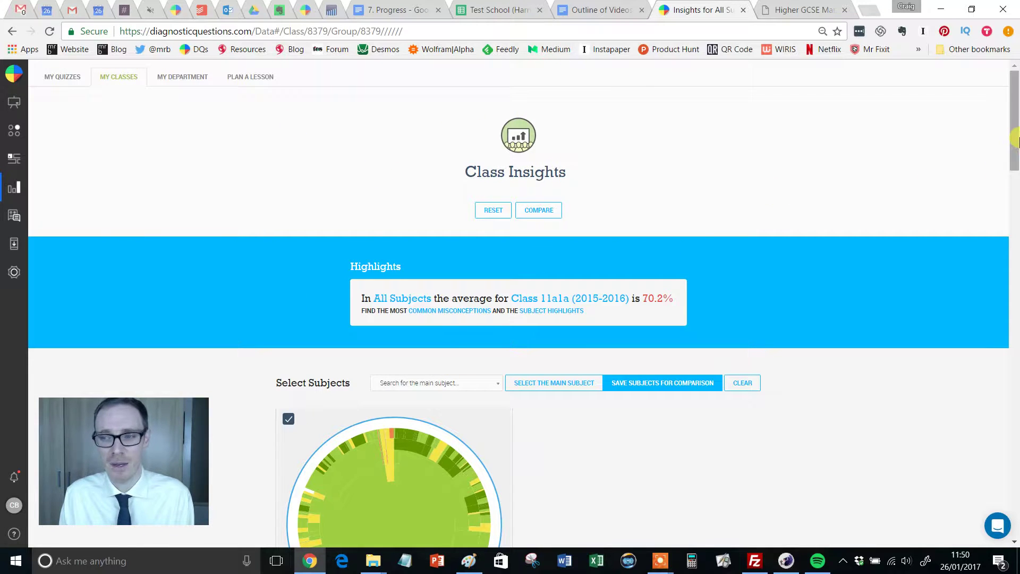
Step: Add a student comparison to the class insights, covering answers from All Time
{"action": "left_click_drag", "start_coordinate": [1014, 145], "coordinate": [977, 121]}
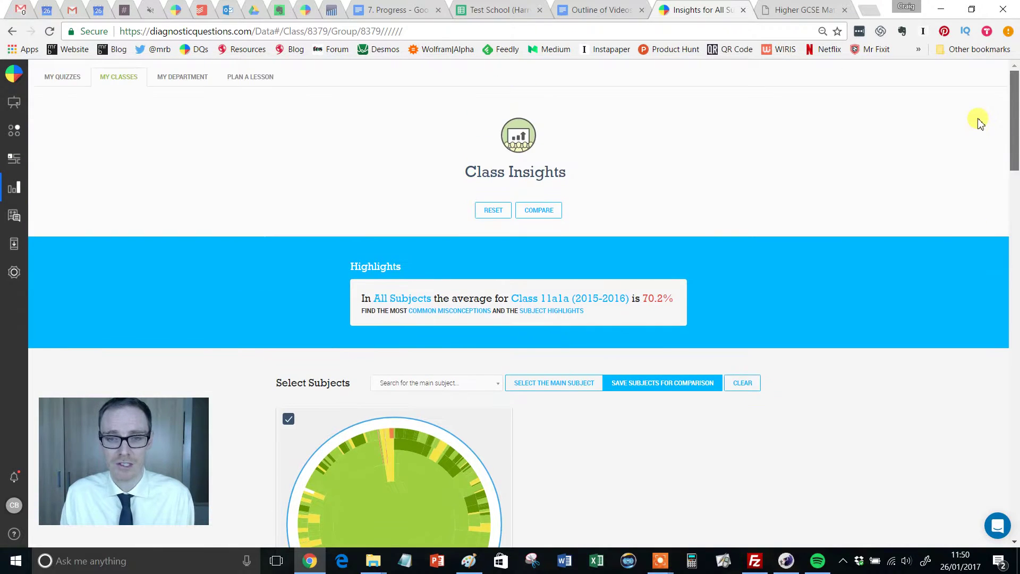
{"action": "left_click", "coordinate": [541, 202]}
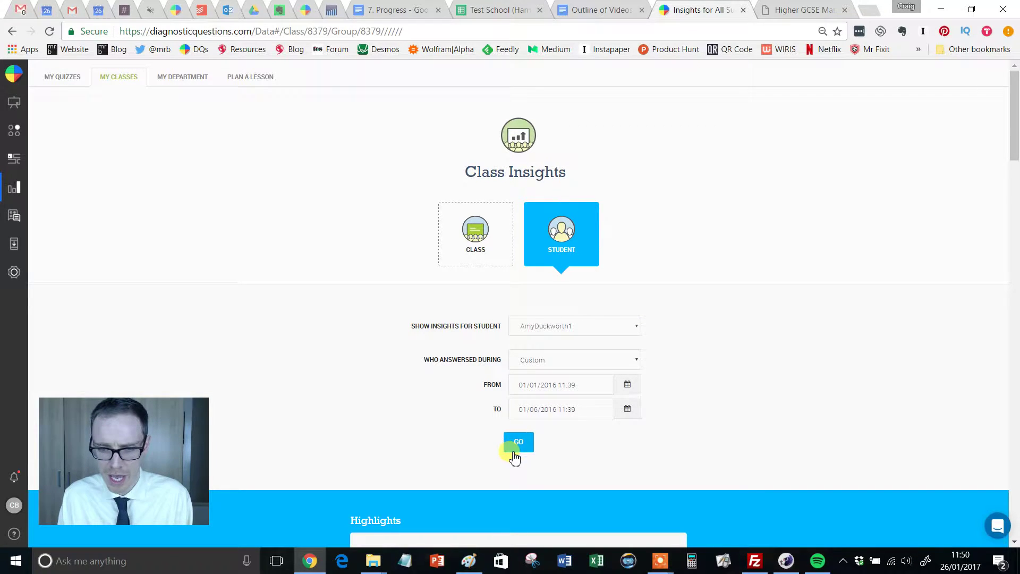
{"action": "left_click", "coordinate": [623, 358]}
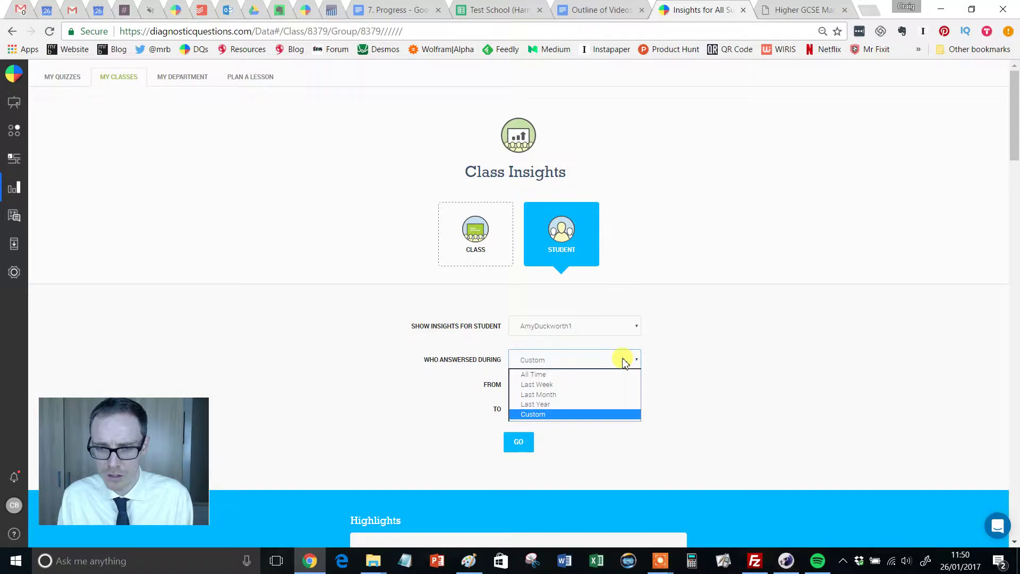
{"action": "left_click", "coordinate": [556, 375]}
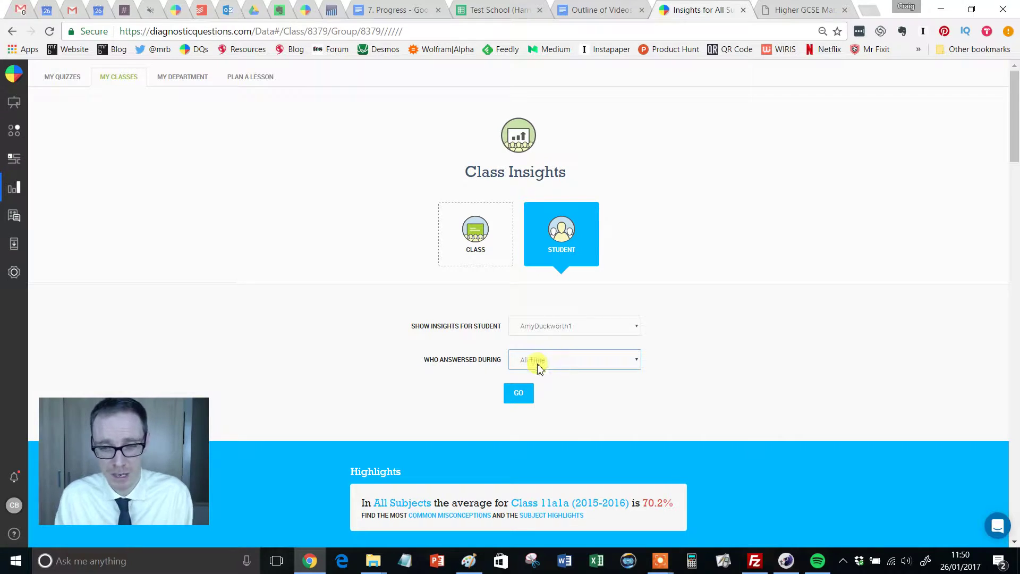
{"action": "left_click", "coordinate": [522, 398]}
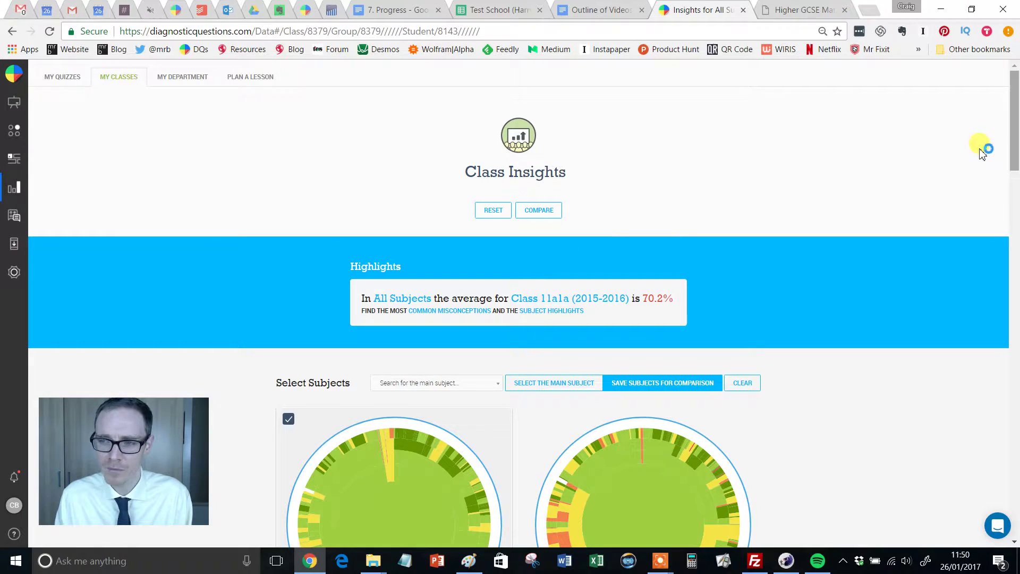
Step: Make the student's chart the active selection and check that student's Subject Highlights for topics to improve and strengths
{"action": "scroll", "coordinate": [1012, 136], "scroll_direction": "down", "scroll_amount": 5}
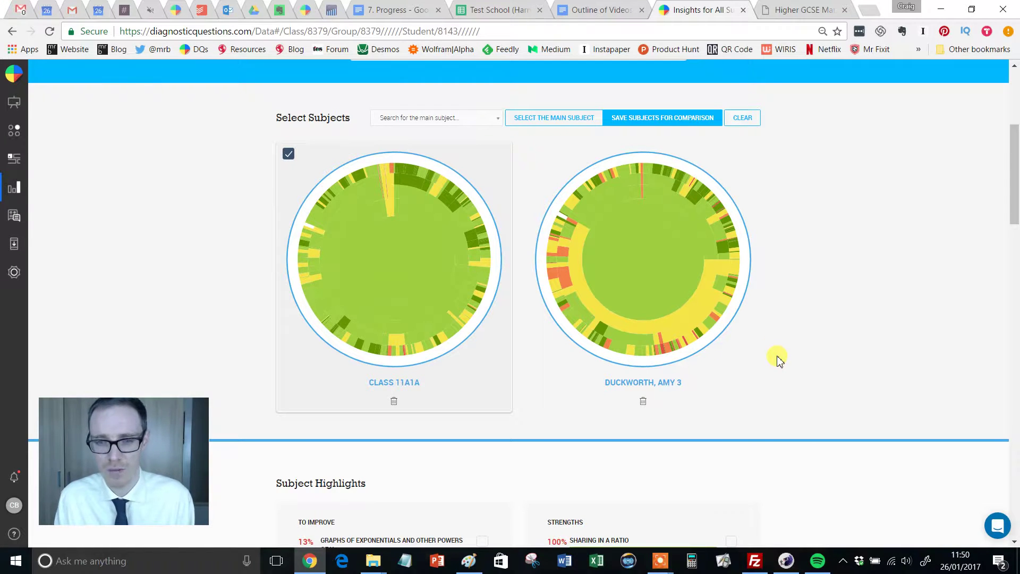
{"action": "left_click", "coordinate": [537, 154]}
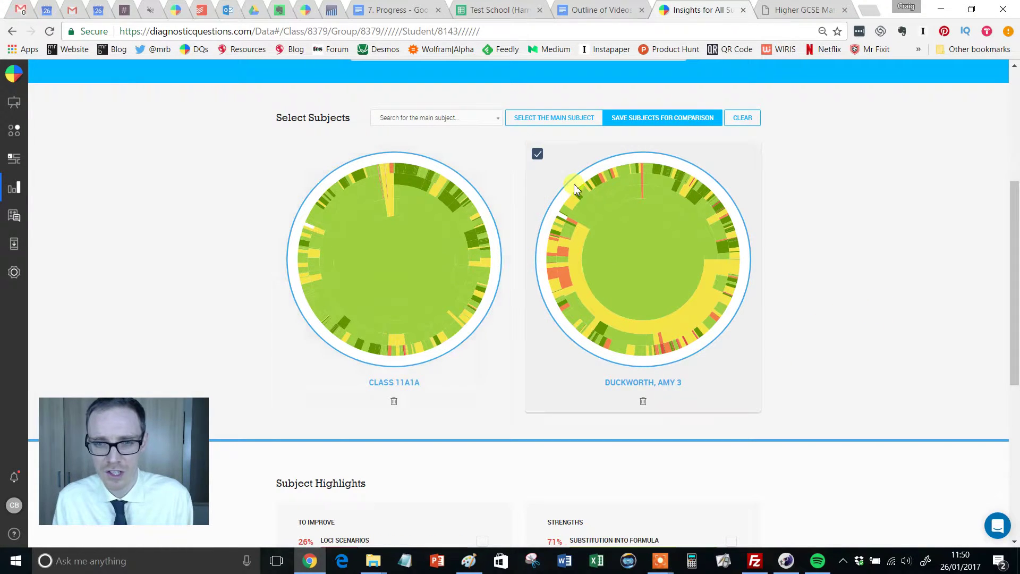
{"action": "scroll", "coordinate": [765, 250], "scroll_direction": "down", "scroll_amount": 3}
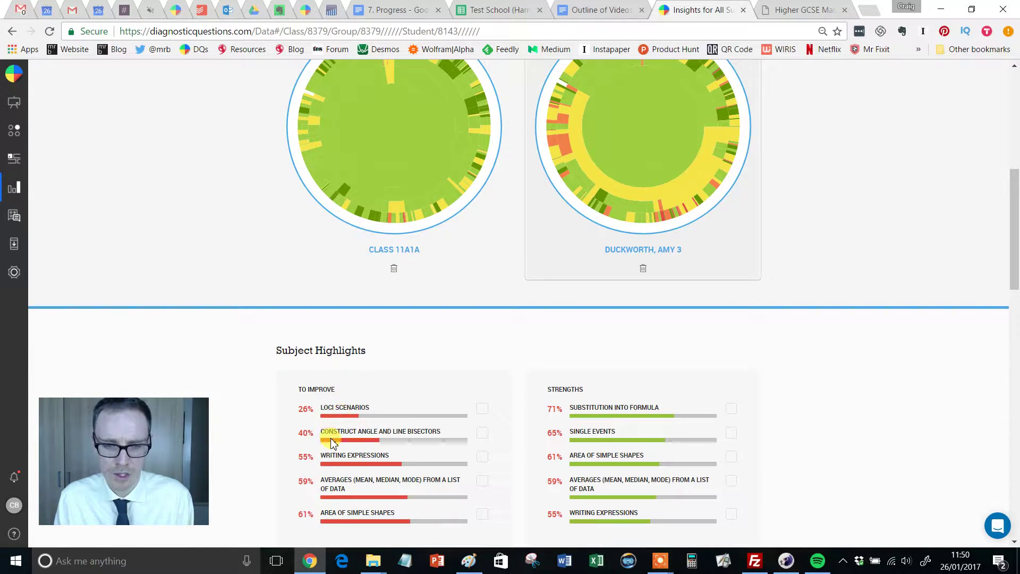
Step: Compare the student's and the class's scores for Construction, Loci and Scale Drawing and for Inequalities on the two charts
{"action": "scroll", "coordinate": [779, 310], "scroll_direction": "up", "scroll_amount": 3}
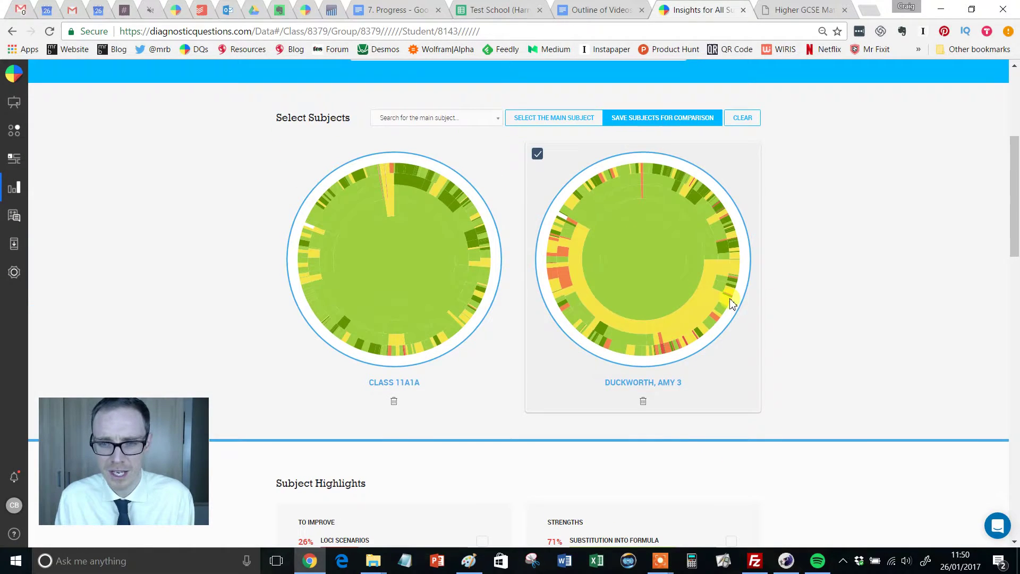
{"action": "mouse_move", "coordinate": [563, 282]}
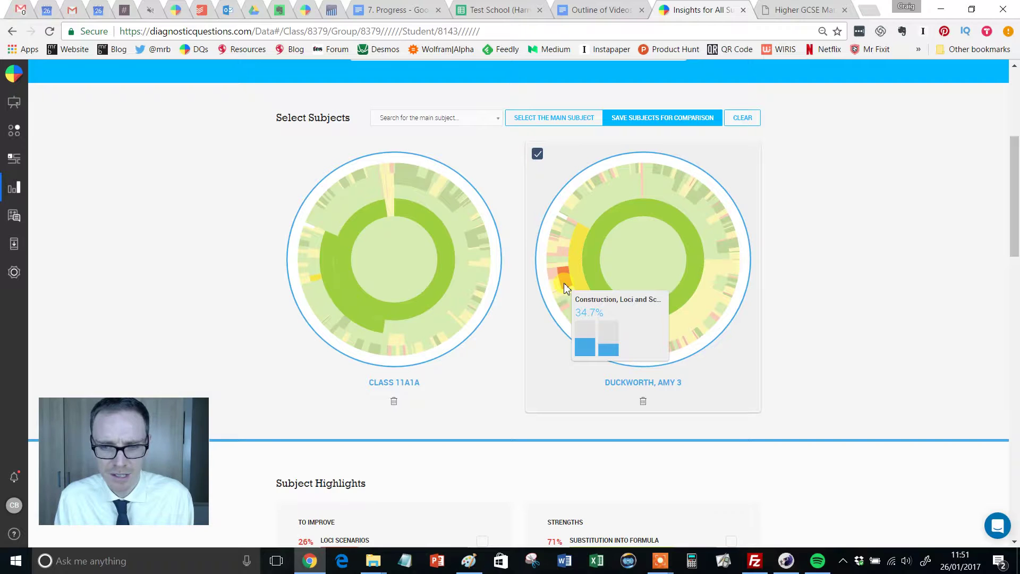
{"action": "mouse_move", "coordinate": [319, 283]}
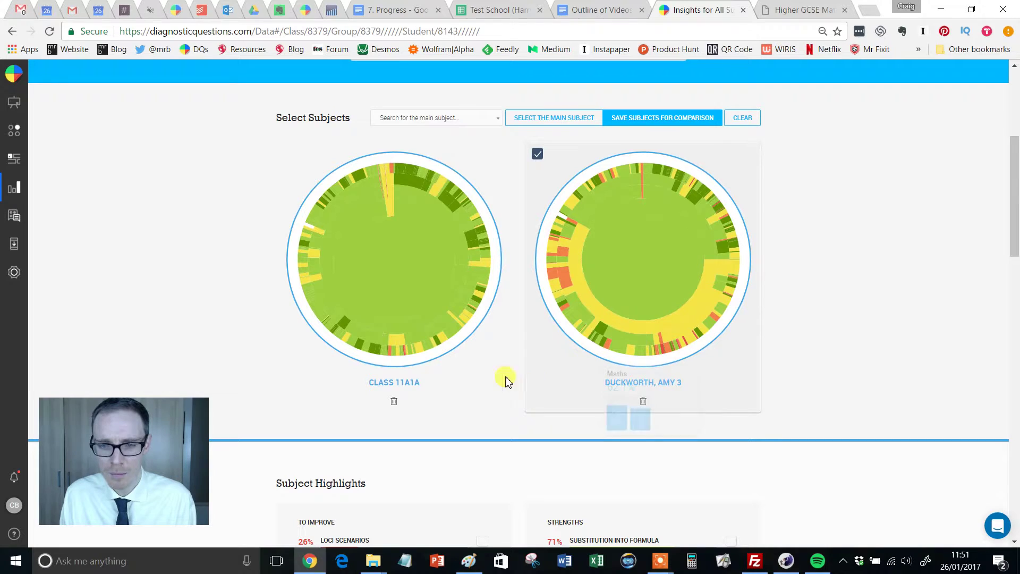
{"action": "mouse_move", "coordinate": [390, 348]}
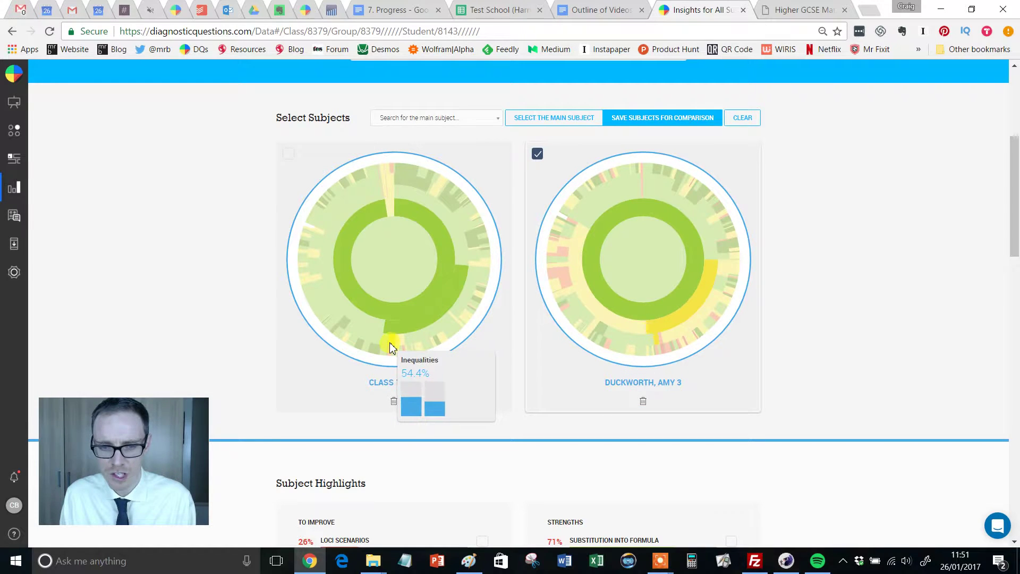
{"action": "mouse_move", "coordinate": [660, 346]}
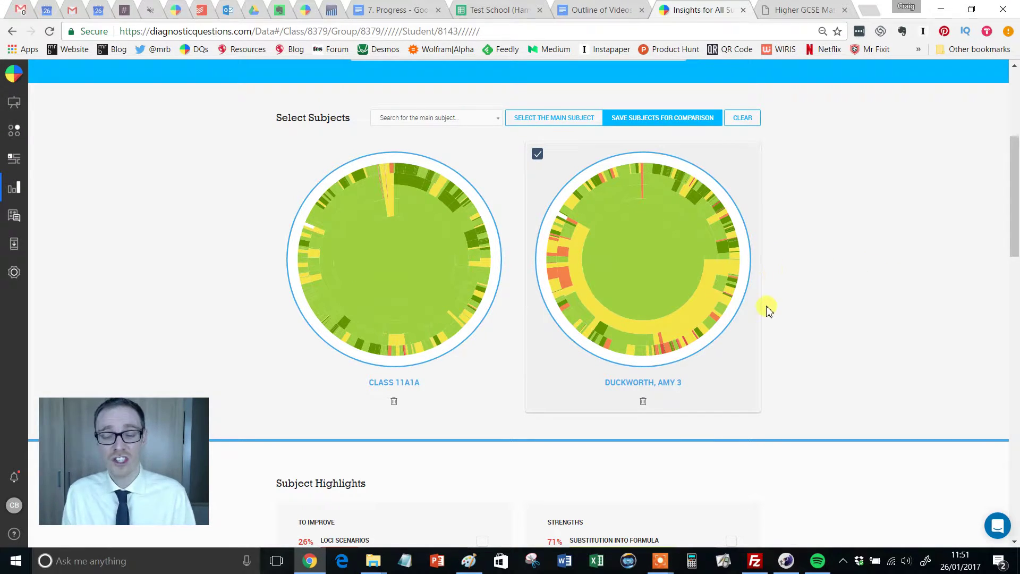
{"action": "mouse_move", "coordinate": [776, 277]}
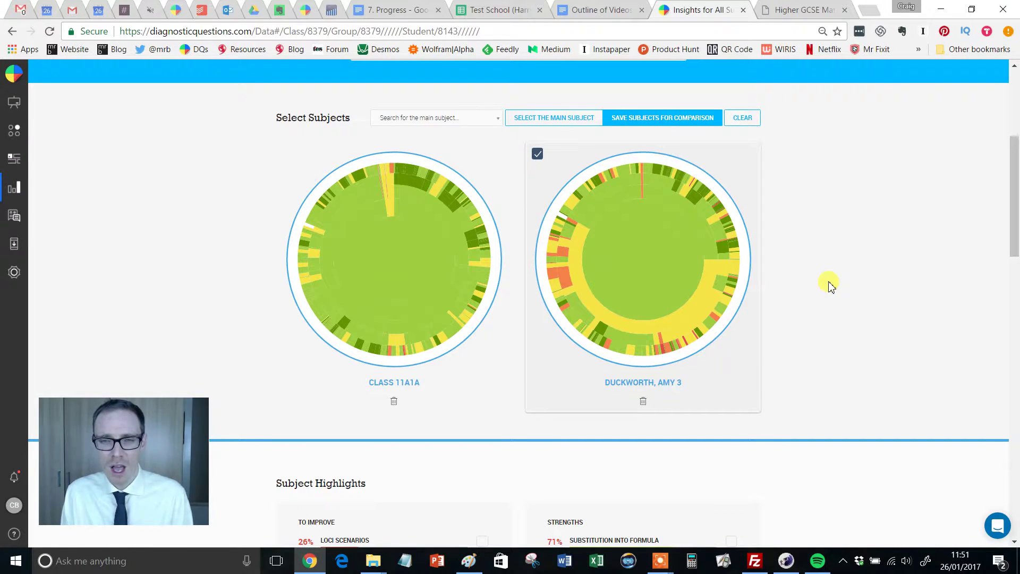
Step: Review the student's Subject Highlights, average, question answers and overall result for All Subjects
{"action": "scroll", "coordinate": [827, 283], "scroll_direction": "up", "scroll_amount": 2}
{"action": "scroll", "coordinate": [830, 285], "scroll_direction": "down", "scroll_amount": 4}
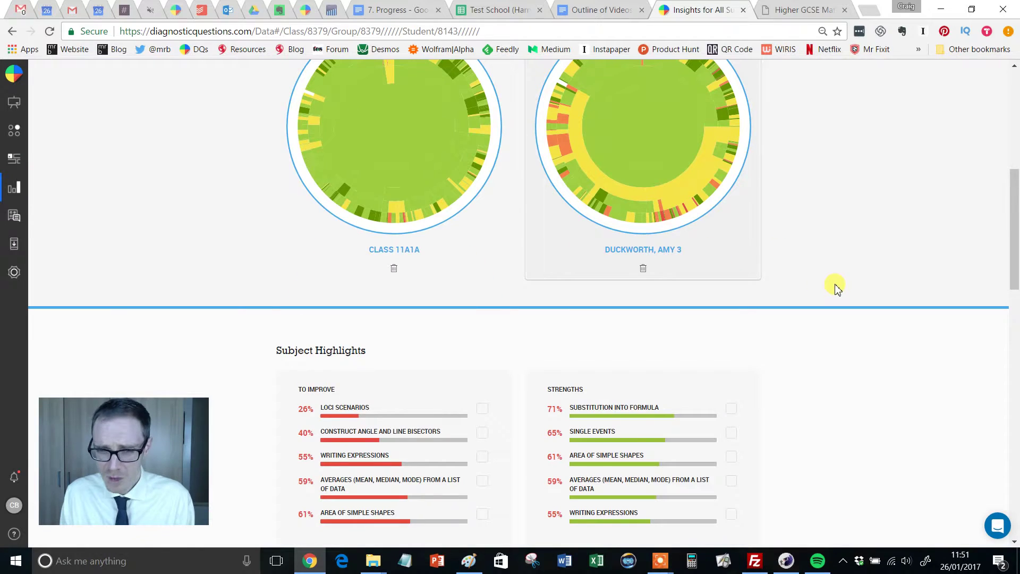
{"action": "scroll", "coordinate": [836, 287], "scroll_direction": "up", "scroll_amount": 5}
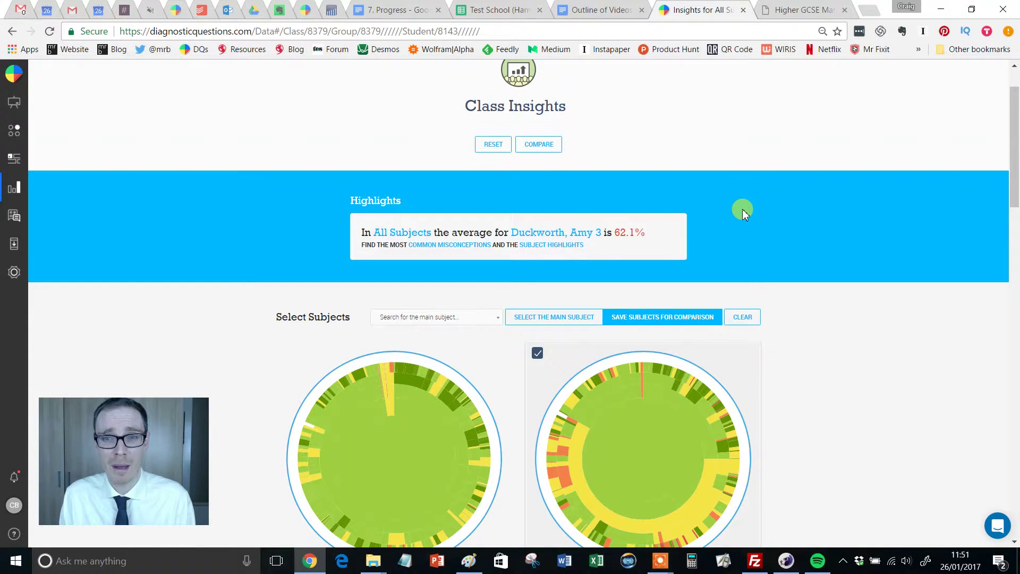
{"action": "left_click_drag", "start_coordinate": [1010, 186], "coordinate": [952, 473]}
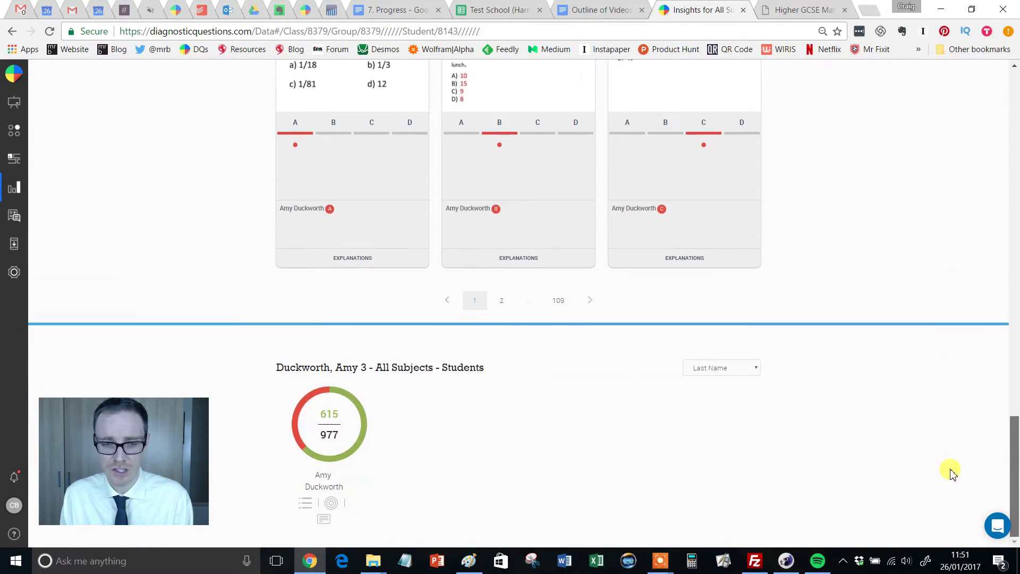
Step: Make the Class 11a1a chart the active selection and view the individual students' results for All Subjects
{"action": "scroll", "coordinate": [951, 467], "scroll_direction": "up", "scroll_amount": 2}
{"action": "left_click_drag", "start_coordinate": [957, 369], "coordinate": [952, 182]}
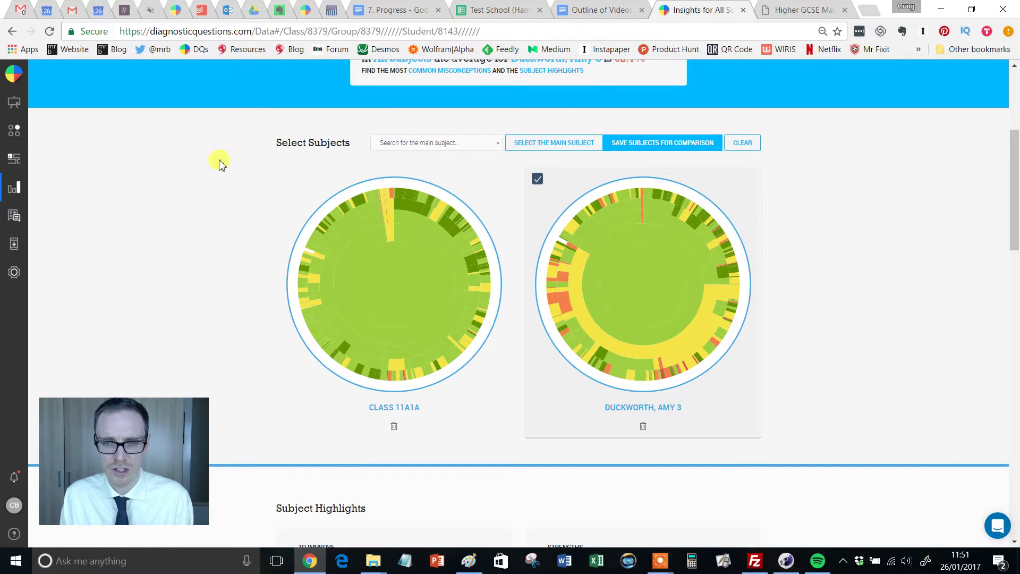
{"action": "left_click", "coordinate": [288, 179]}
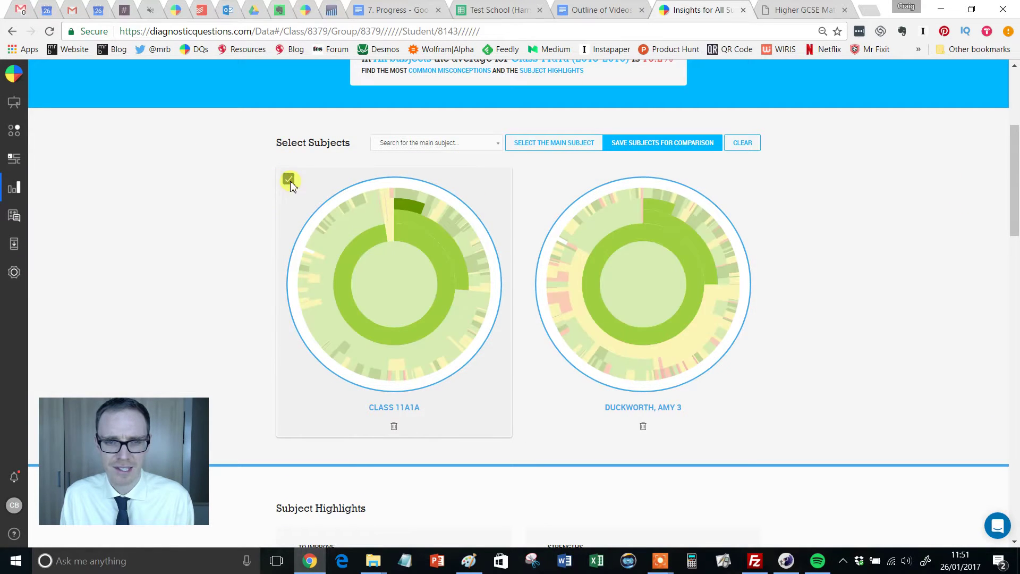
{"action": "left_click_drag", "start_coordinate": [1014, 165], "coordinate": [989, 415]}
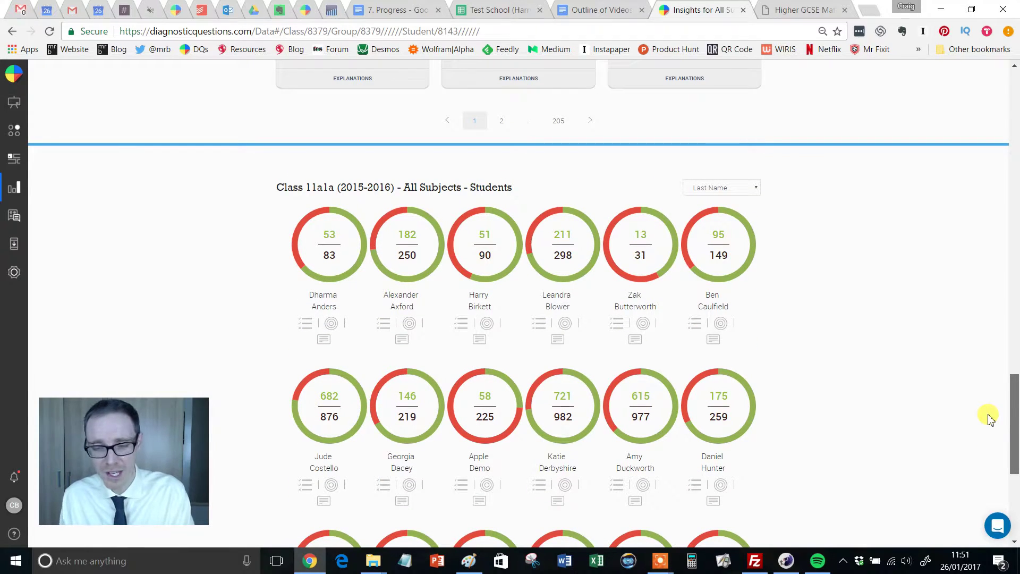
Step: Select Construction, Loci and Scale Drawing for comparison and view the class's individual student results on that topic
{"action": "left_click_drag", "start_coordinate": [991, 419], "coordinate": [926, 159]}
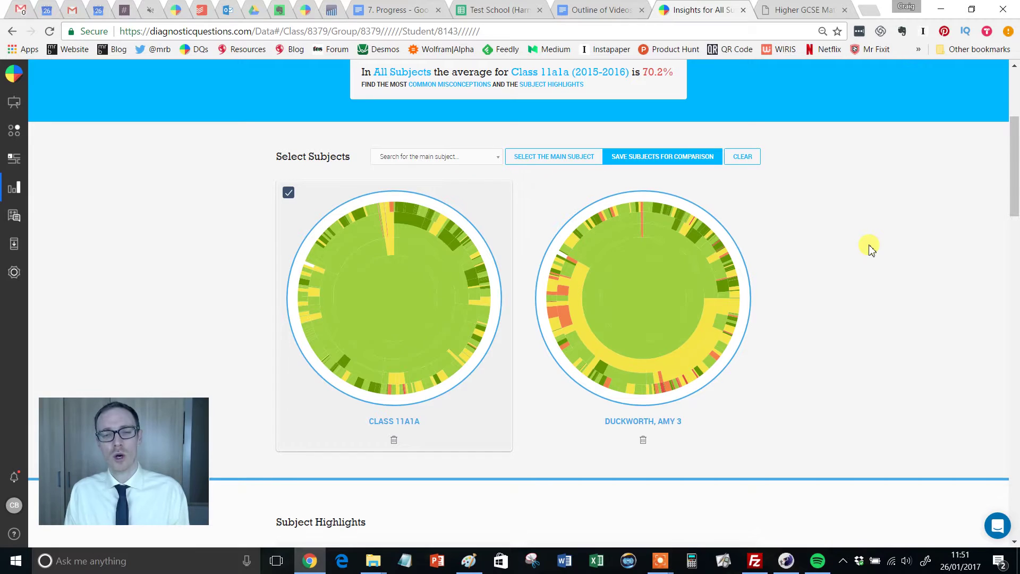
{"action": "mouse_move", "coordinate": [564, 329]}
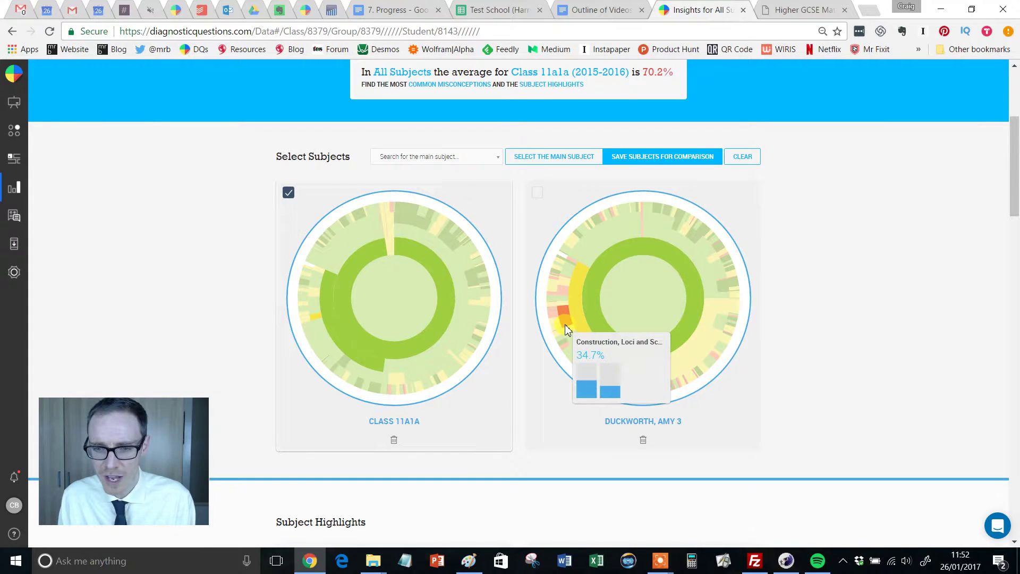
{"action": "mouse_move", "coordinate": [315, 322]}
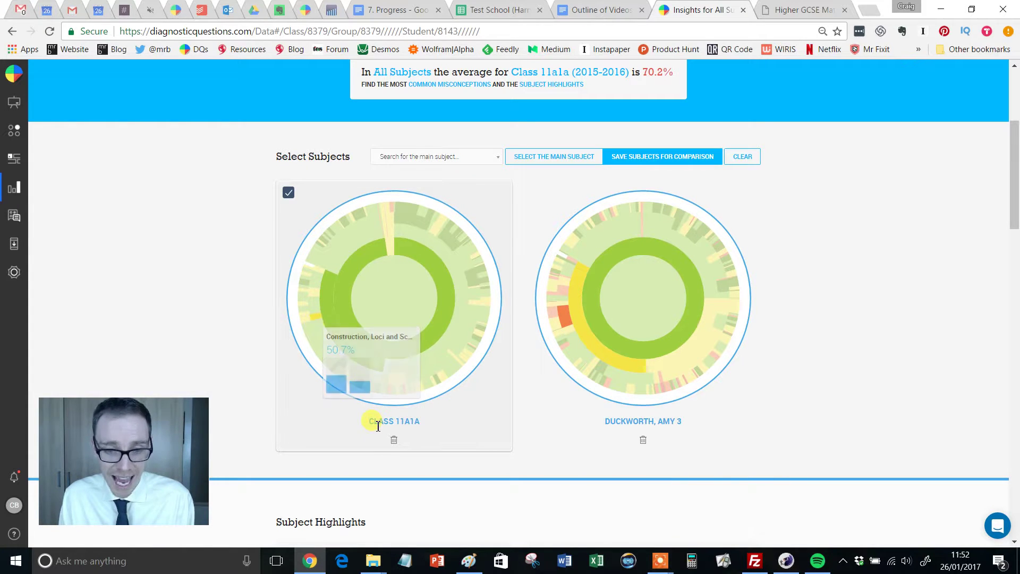
{"action": "left_click_drag", "start_coordinate": [1015, 183], "coordinate": [1004, 525]}
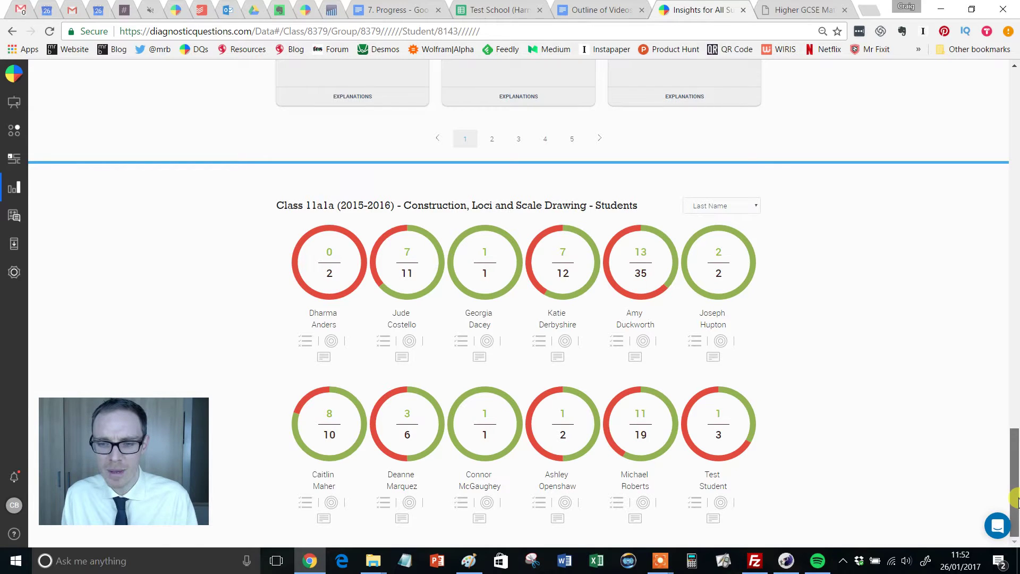
{"action": "left_click_drag", "start_coordinate": [1015, 500], "coordinate": [972, 482]}
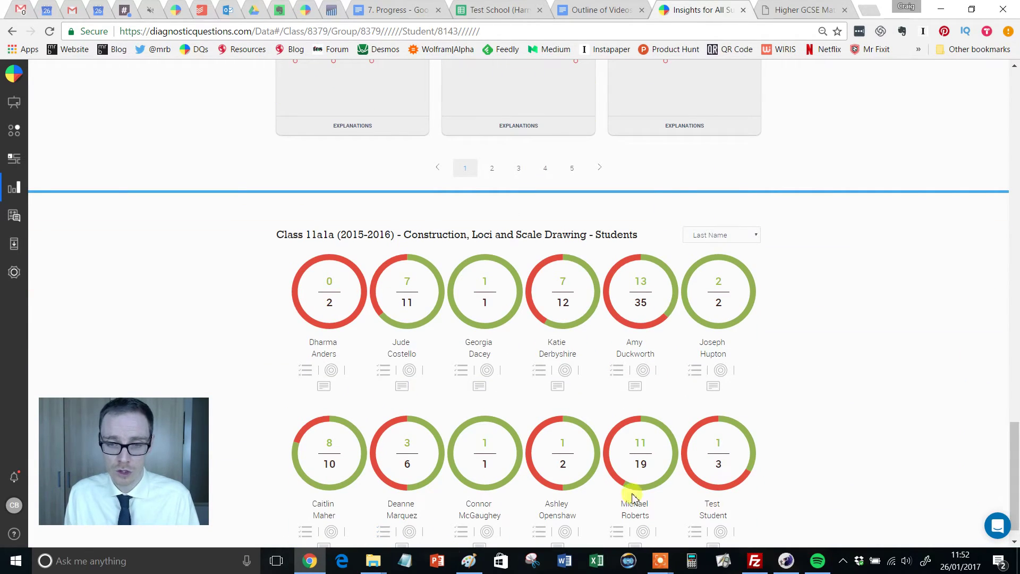
Step: Select Cubics and Reciprocals from the topics to improve and view the individual student results on it
{"action": "left_click_drag", "start_coordinate": [1014, 456], "coordinate": [980, 212]}
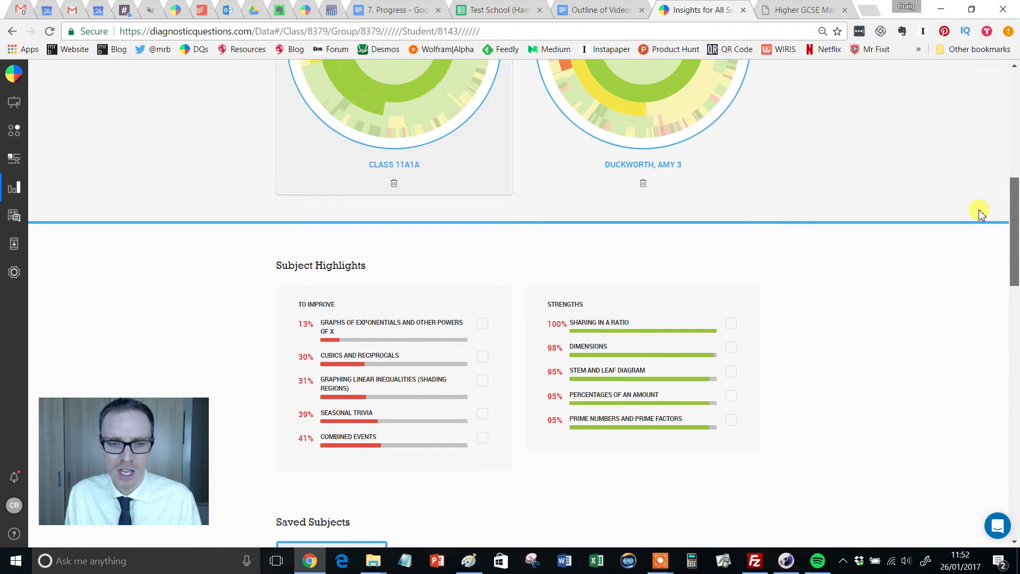
{"action": "left_click", "coordinate": [481, 357]}
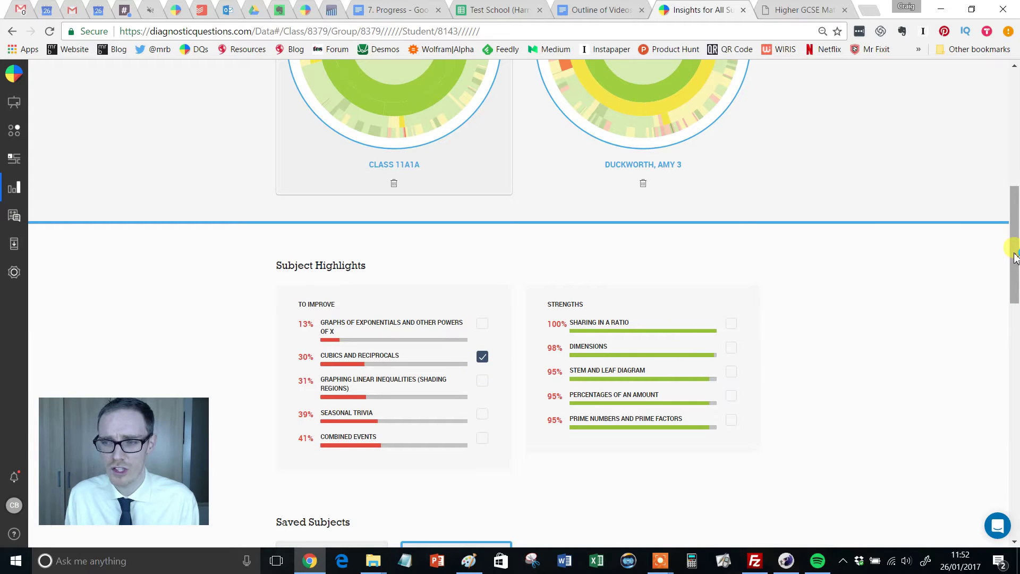
{"action": "left_click_drag", "start_coordinate": [1011, 259], "coordinate": [988, 481]}
{"action": "scroll", "coordinate": [989, 481], "scroll_direction": "down", "scroll_amount": 3}
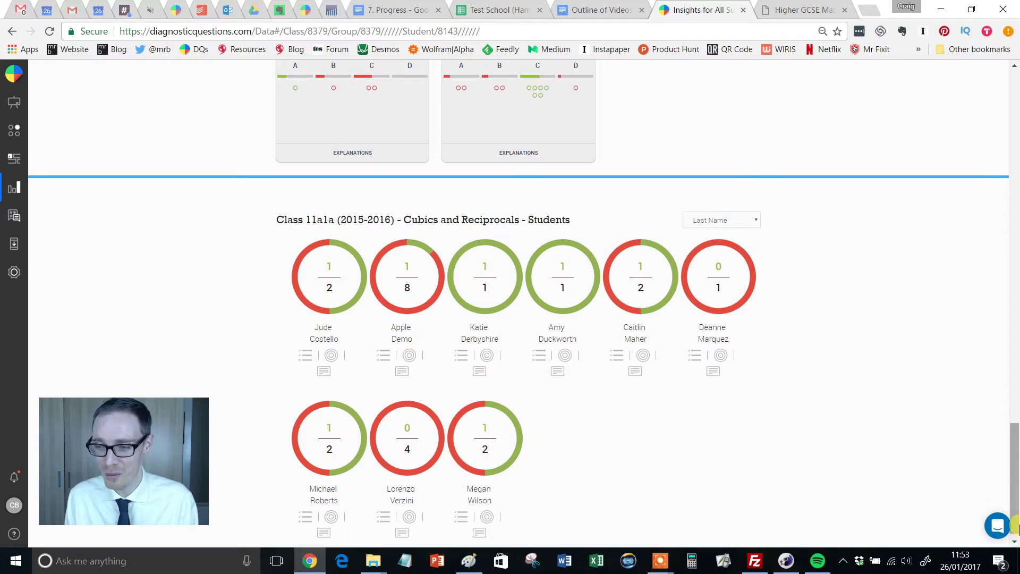
Step: Select Combined Events, deselect Cubics and Reciprocals in the topics to improve, and view the class's student results for Combined Events
{"action": "left_click_drag", "start_coordinate": [1013, 500], "coordinate": [965, 285]}
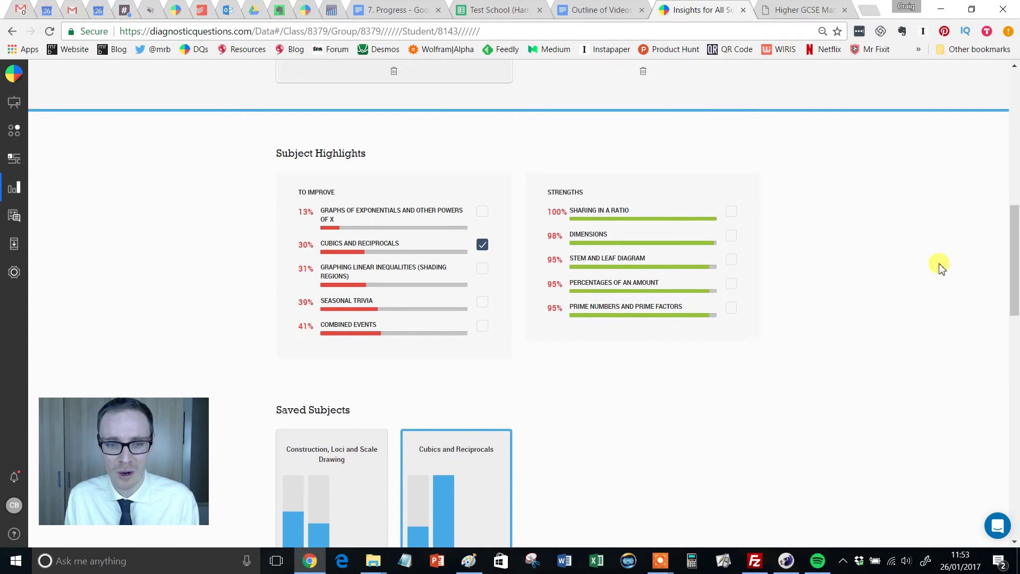
{"action": "left_click", "coordinate": [482, 326]}
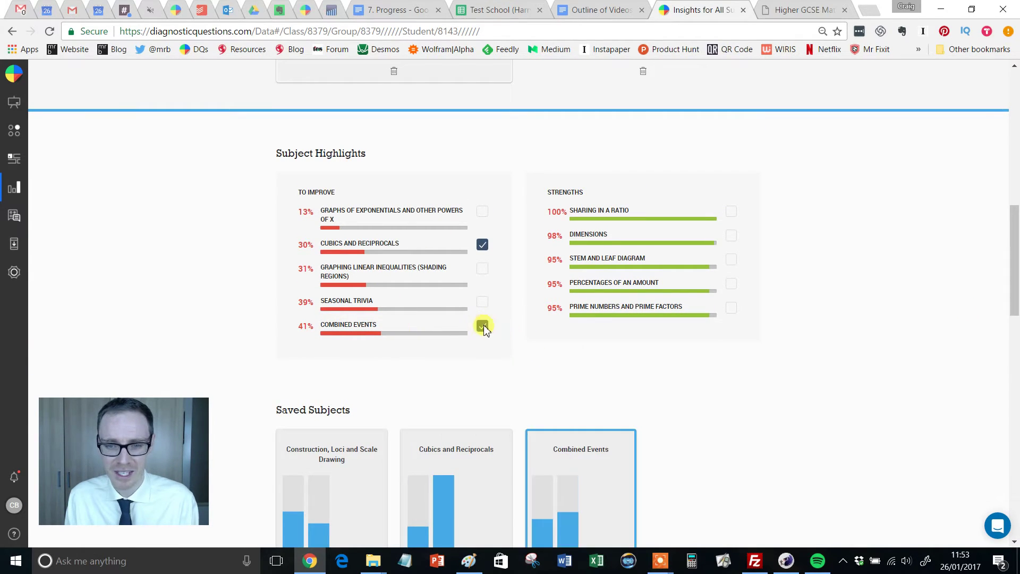
{"action": "left_click", "coordinate": [482, 244]}
{"action": "scroll", "coordinate": [1013, 283], "scroll_direction": "down", "scroll_amount": 1}
{"action": "left_click_drag", "start_coordinate": [1013, 283], "coordinate": [991, 420]}
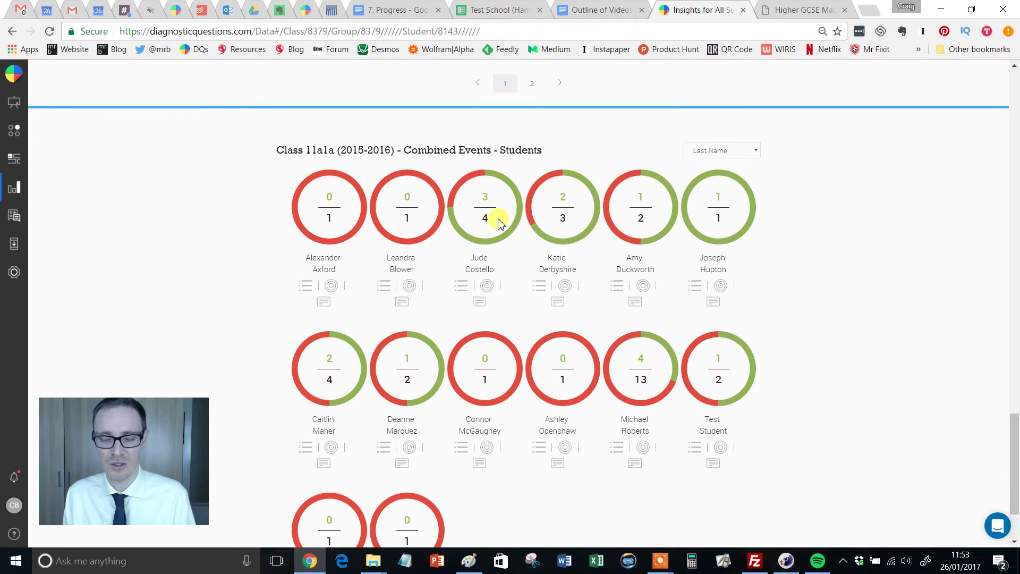
{"action": "left_click_drag", "start_coordinate": [1015, 452], "coordinate": [997, 129]}
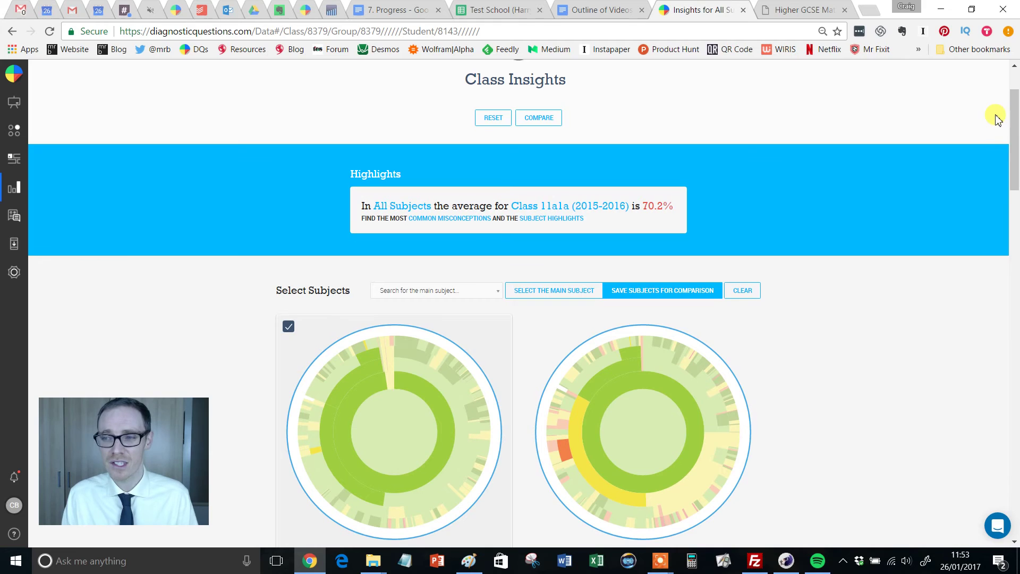
{"action": "left_click_drag", "start_coordinate": [1013, 125], "coordinate": [1016, 113]}
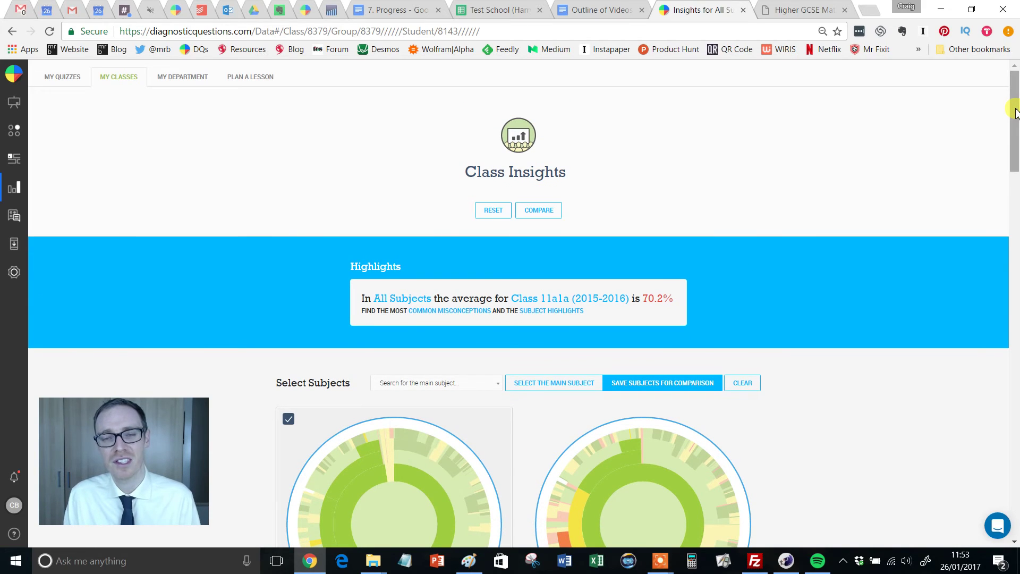